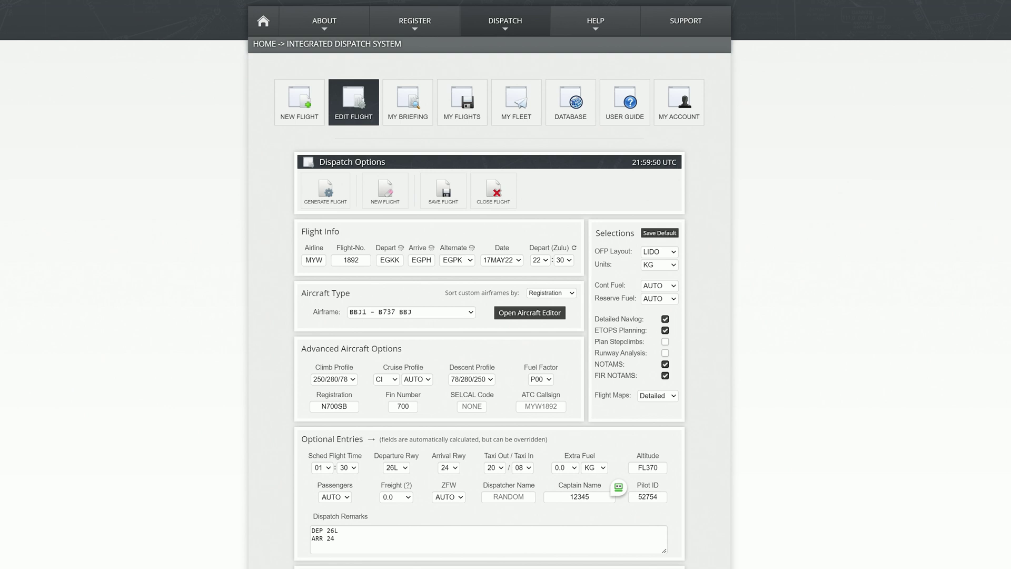
Step: Generate the EGKK–EGPH flight plan and scroll the Dispatch Output to the Flightplan Downloads list
click(332, 193)
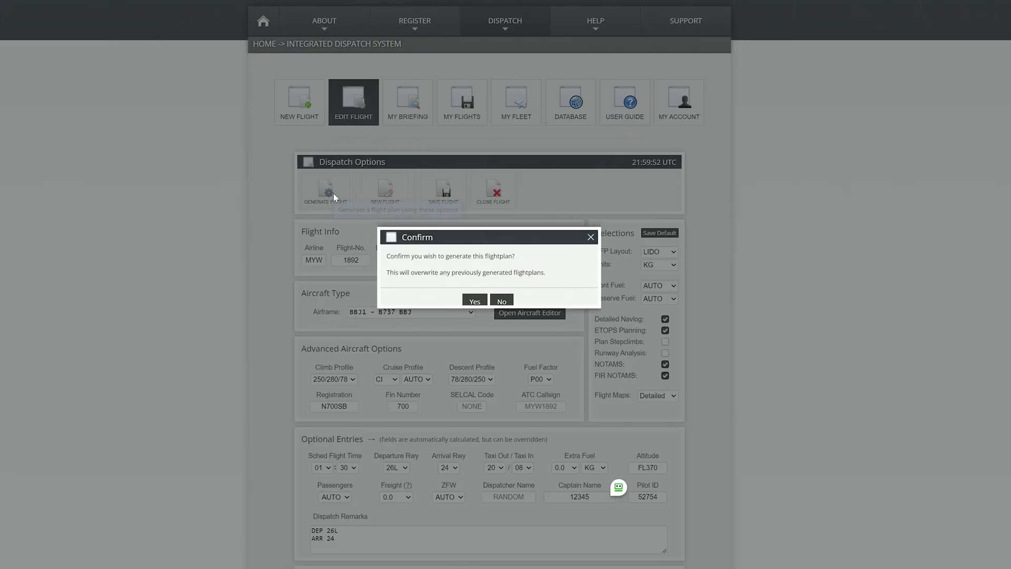
click(474, 296)
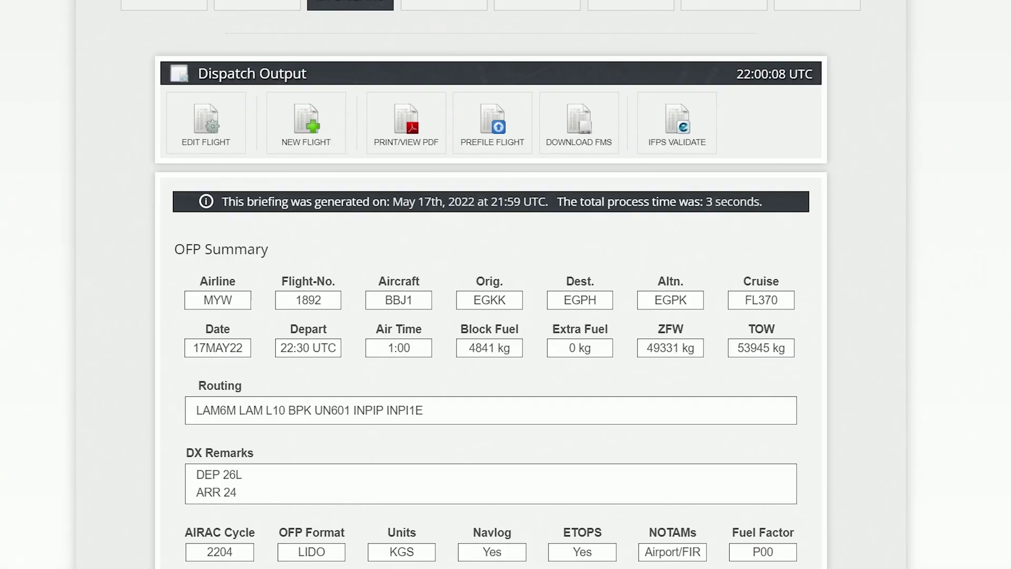
scroll(490, 284, down, 15)
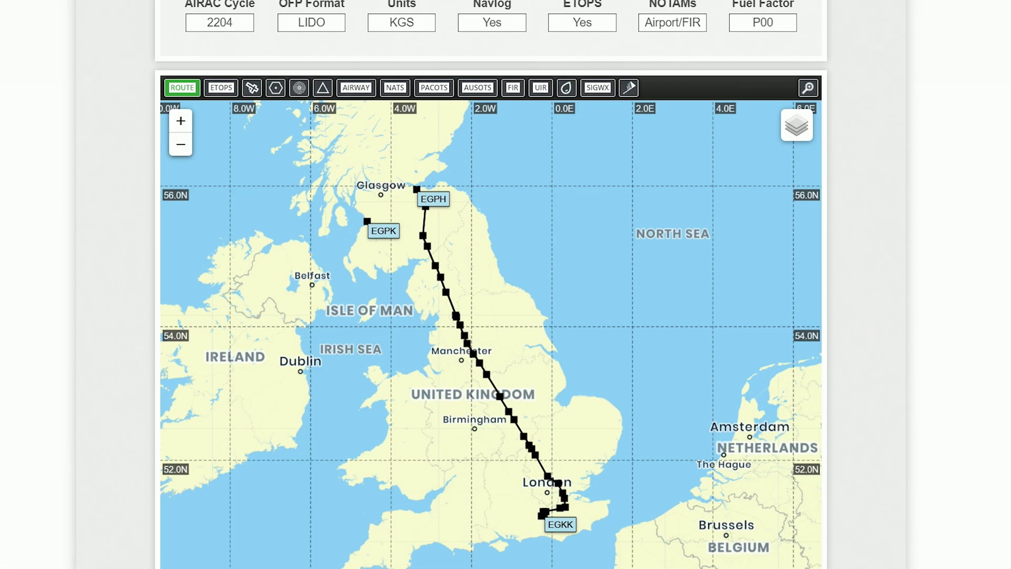
scroll(489, 284, down, 20)
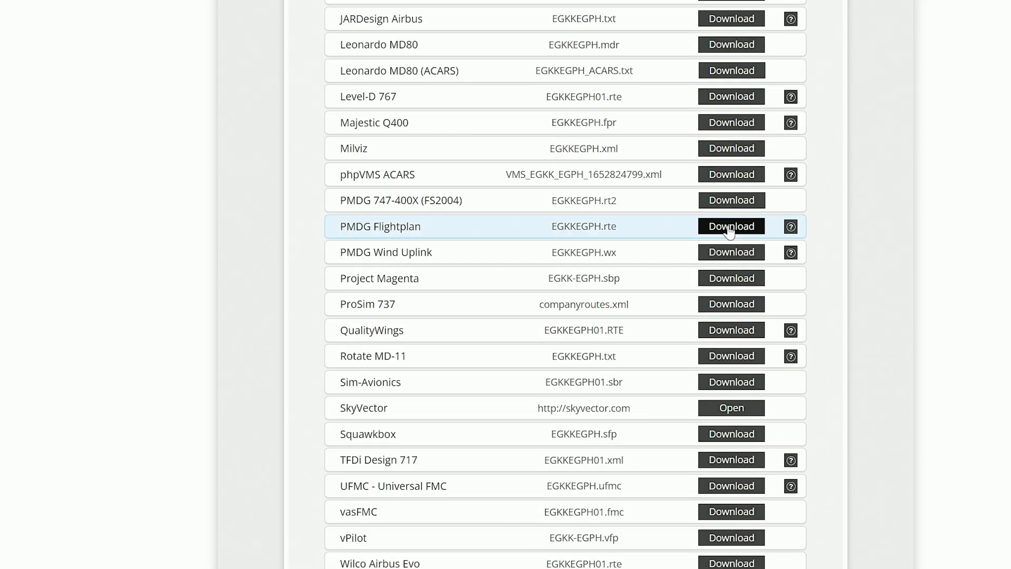
Step: Save the PMDG flight plan as EGKKEGPH.rte in work\Flightplans, overwriting the old copy
click(679, 258)
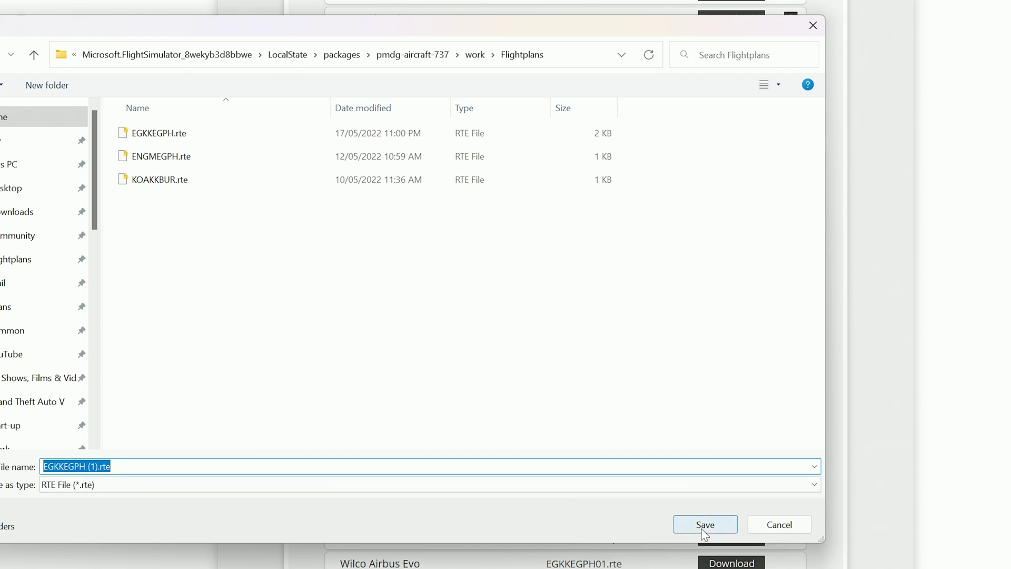
click(273, 133)
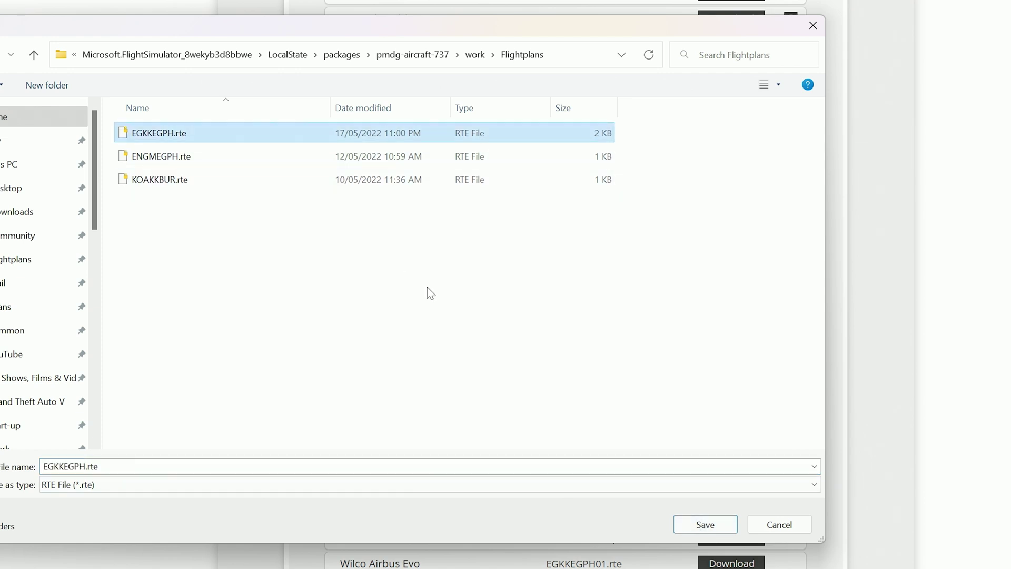
click(702, 524)
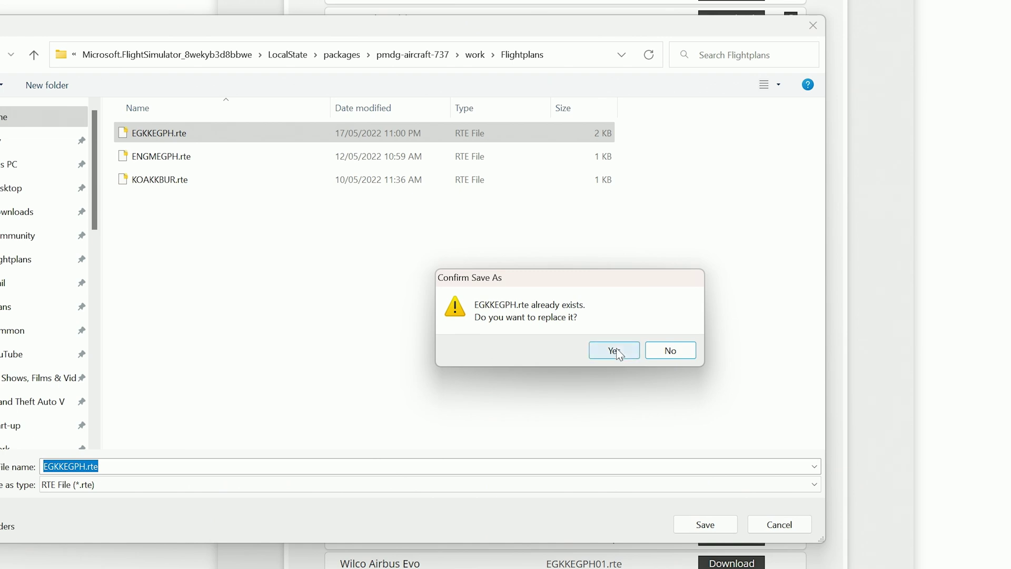
click(619, 353)
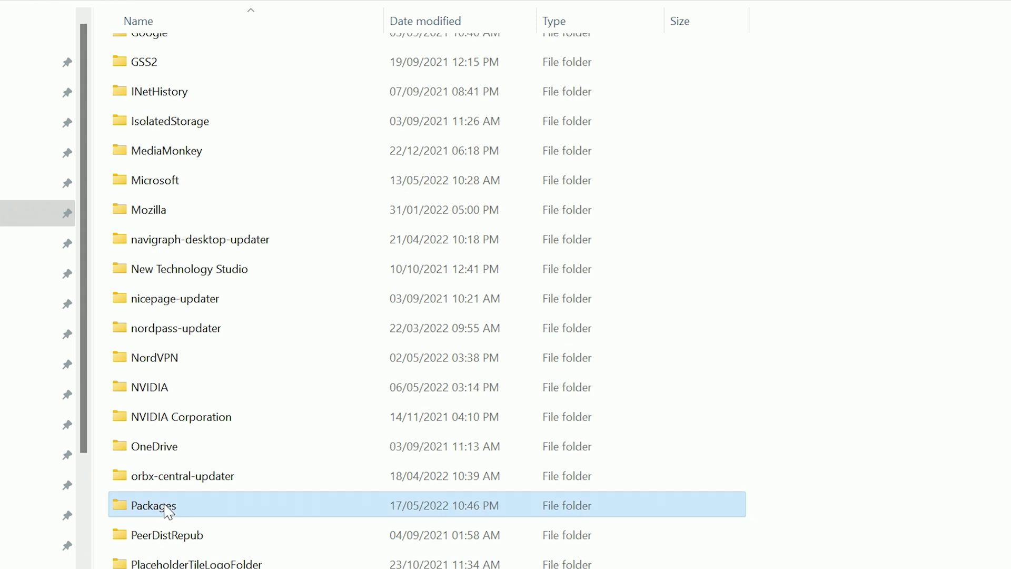
Step: Browse Packages > Microsoft.FlightSimulator > LocalCache > packages > pmdg-aircraft-737 > work > Flightplans
double_click(158, 510)
scroll(286, 470, down, 3)
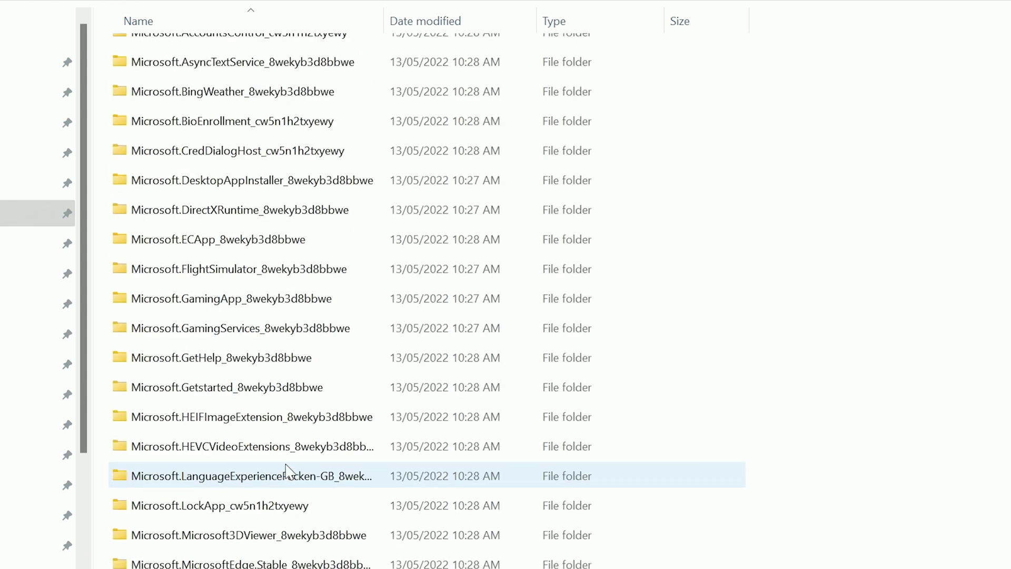
double_click(293, 275)
double_click(158, 111)
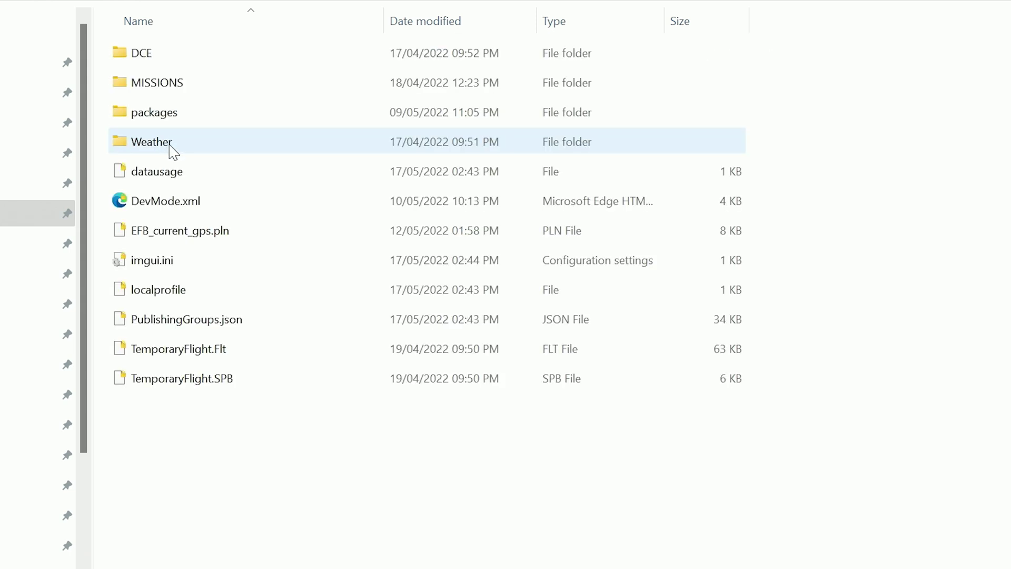
double_click(204, 118)
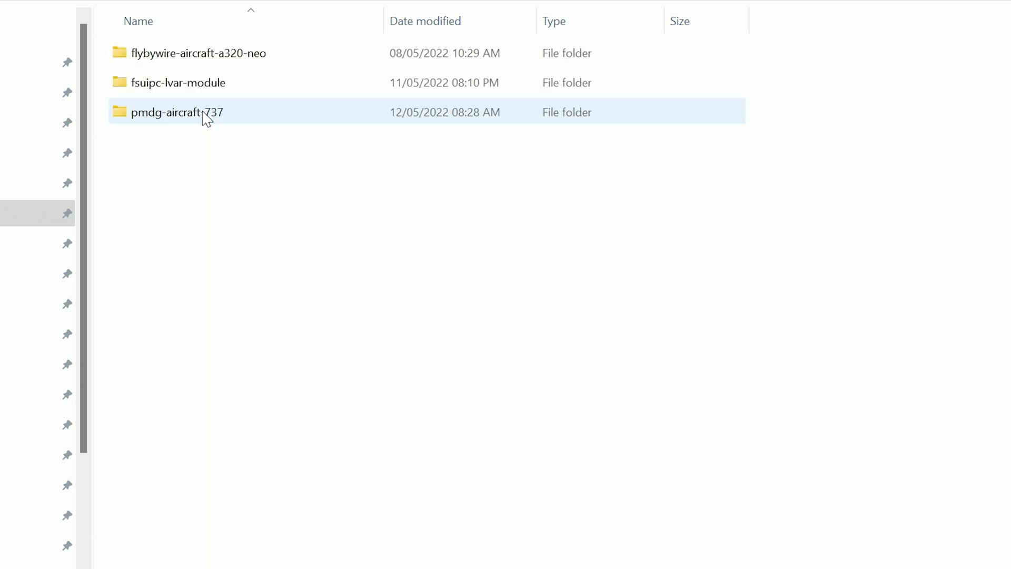
double_click(189, 112)
double_click(175, 49)
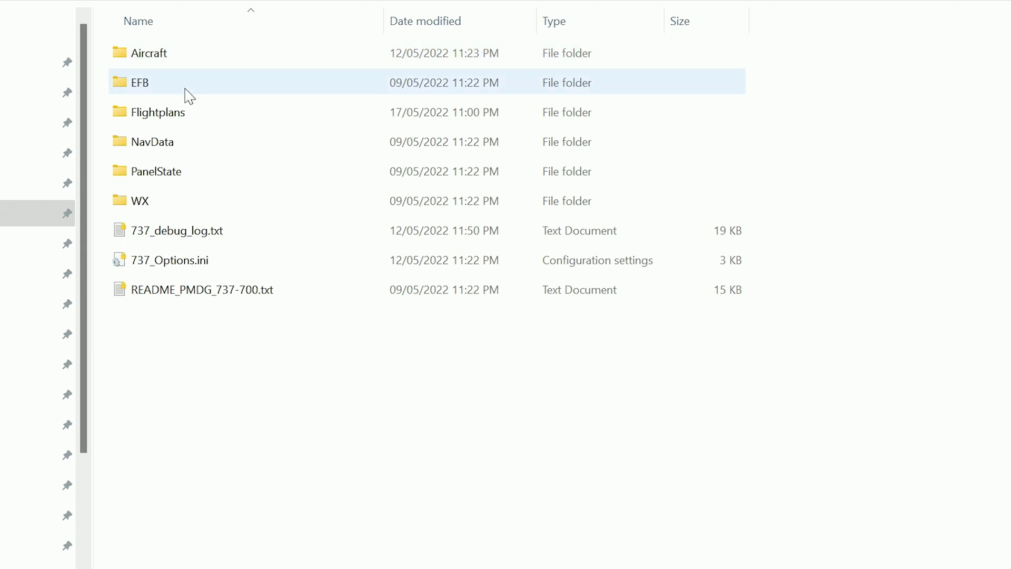
double_click(186, 121)
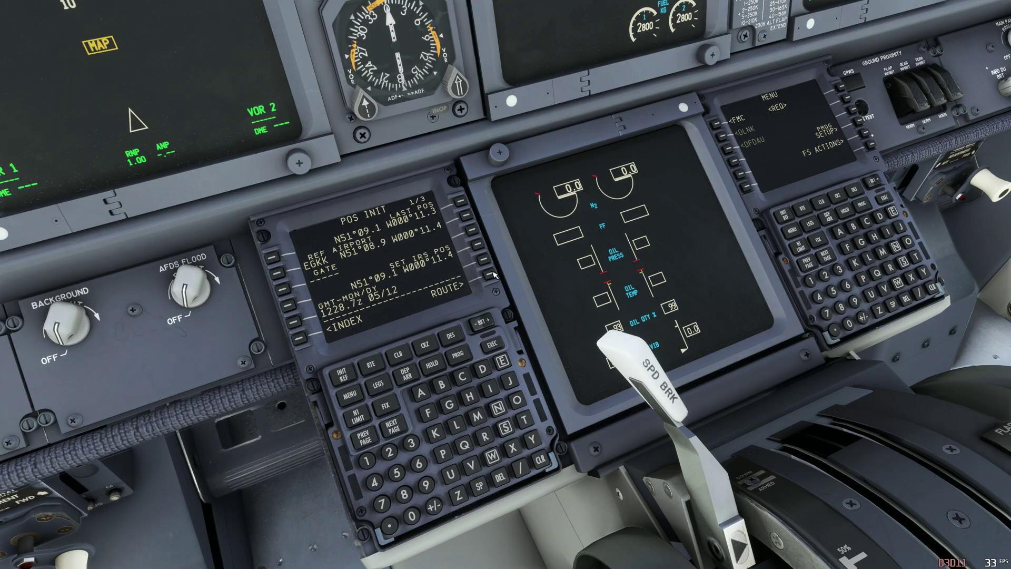
Step: On the CDU RTE page, enter EGKKEGPH as CO ROUTE and press FLT PLAN REQUEST
click(494, 275)
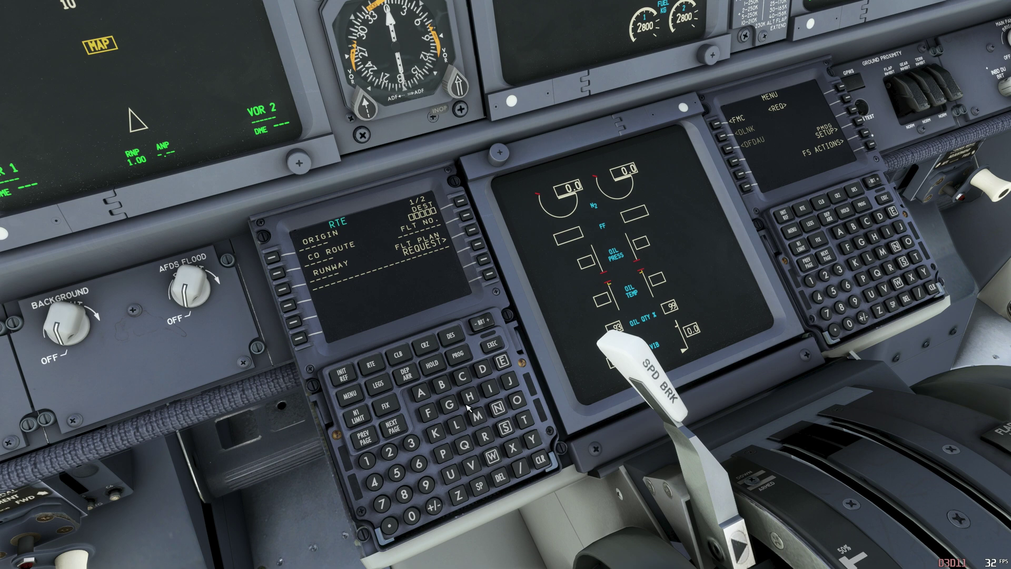
click(448, 404)
click(436, 432)
click(436, 433)
click(503, 361)
click(452, 405)
click(446, 453)
click(466, 403)
click(287, 274)
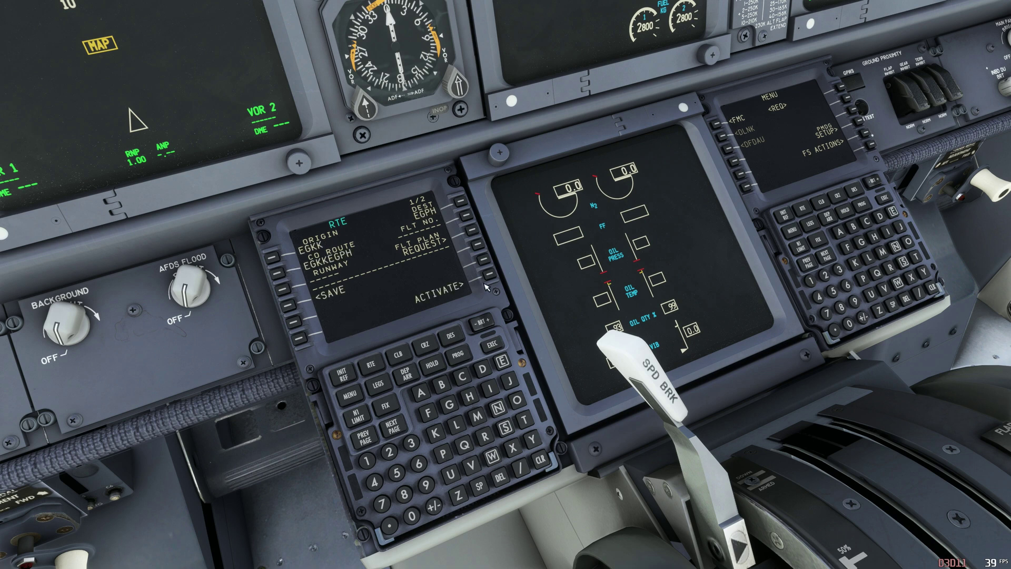
click(472, 233)
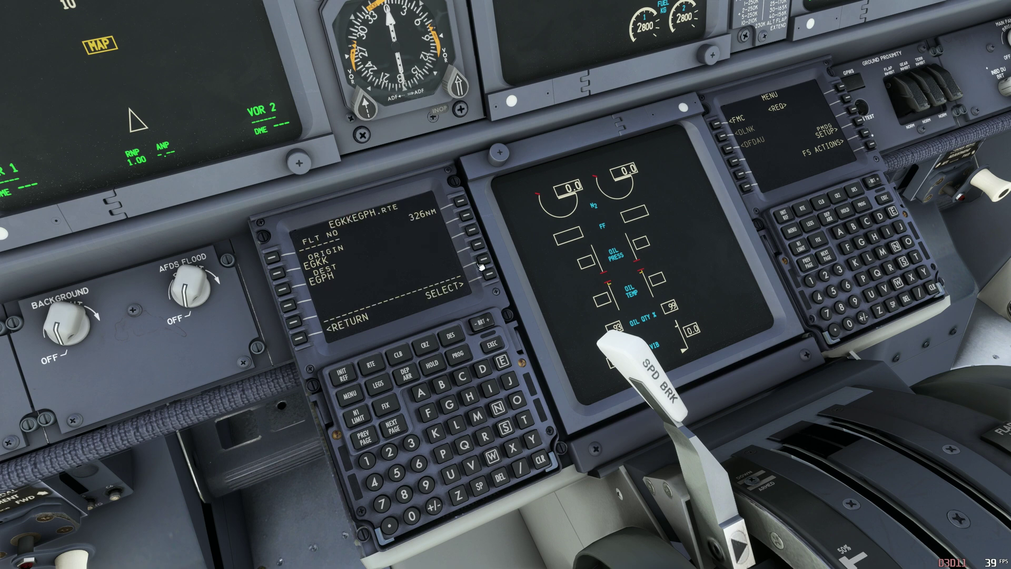
Step: Select EGKKEGPH.RTE, load the uplinked route, then activate and execute it
click(489, 280)
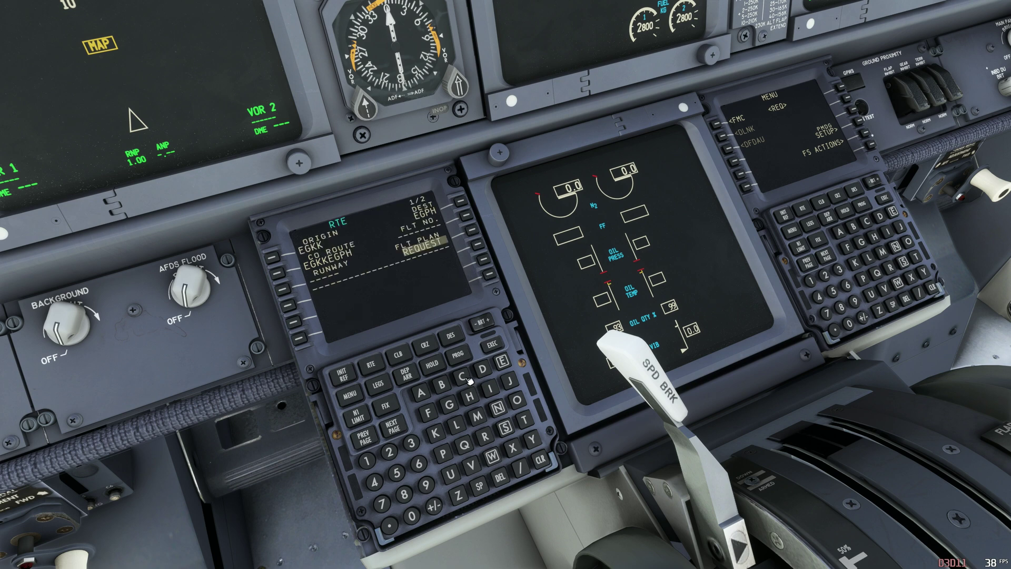
click(803, 207)
click(305, 341)
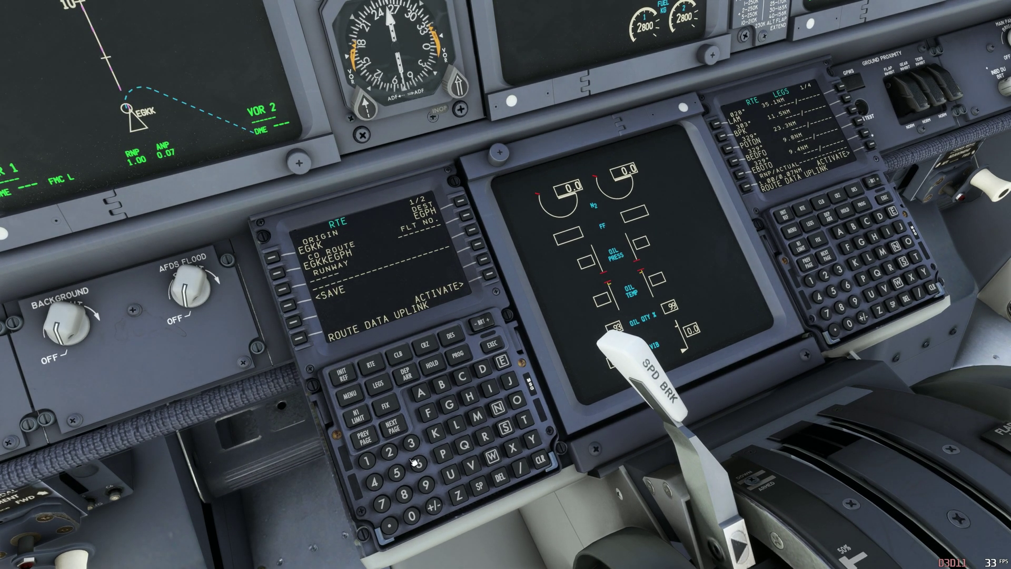
click(490, 274)
click(492, 345)
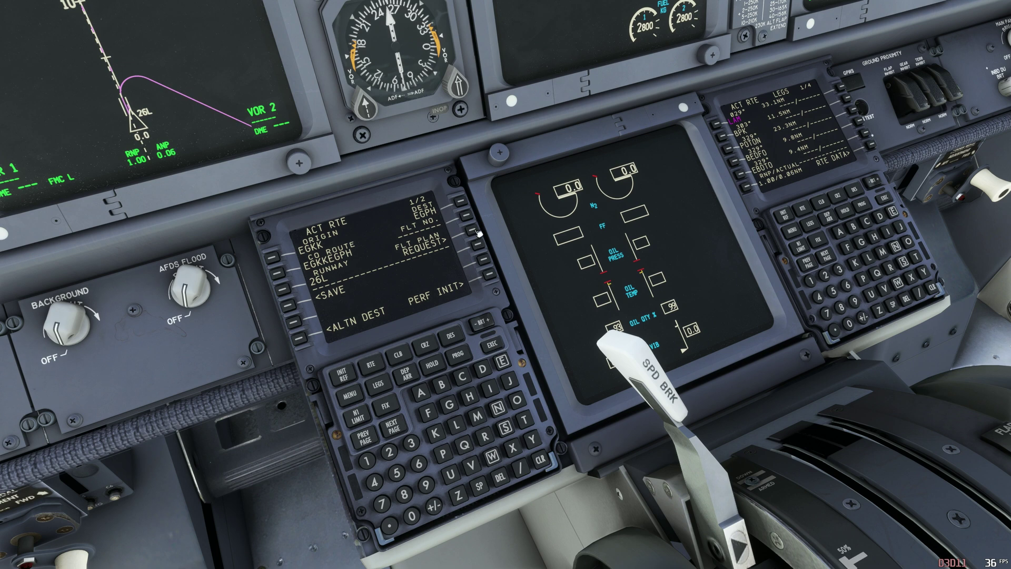
Step: Enter flight number MYW1892 and bring up the EGKK/EGPH DEP/ARR index
click(477, 417)
text(Y)
click(499, 456)
text(1)
click(405, 496)
click(425, 489)
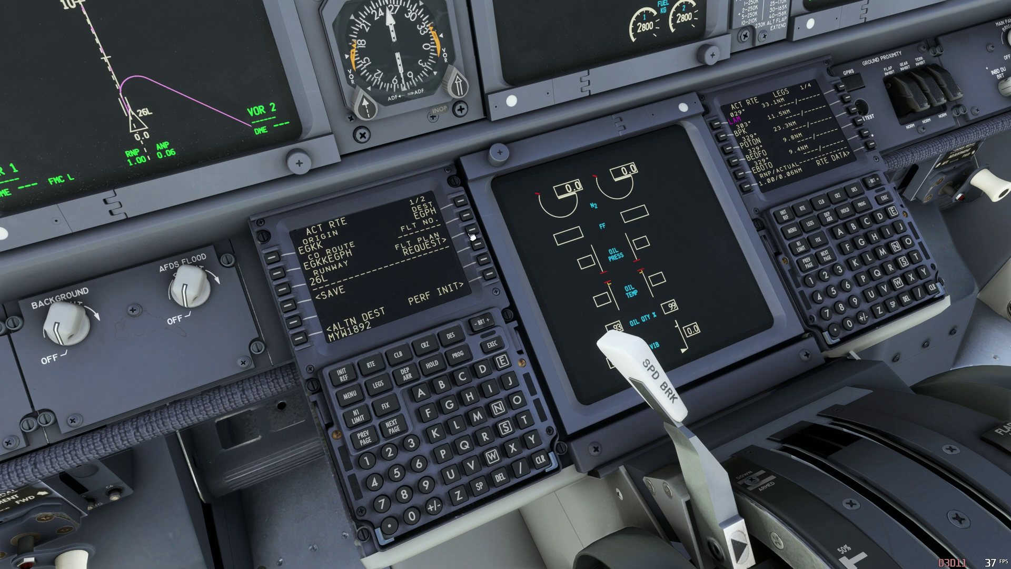
click(378, 384)
click(406, 374)
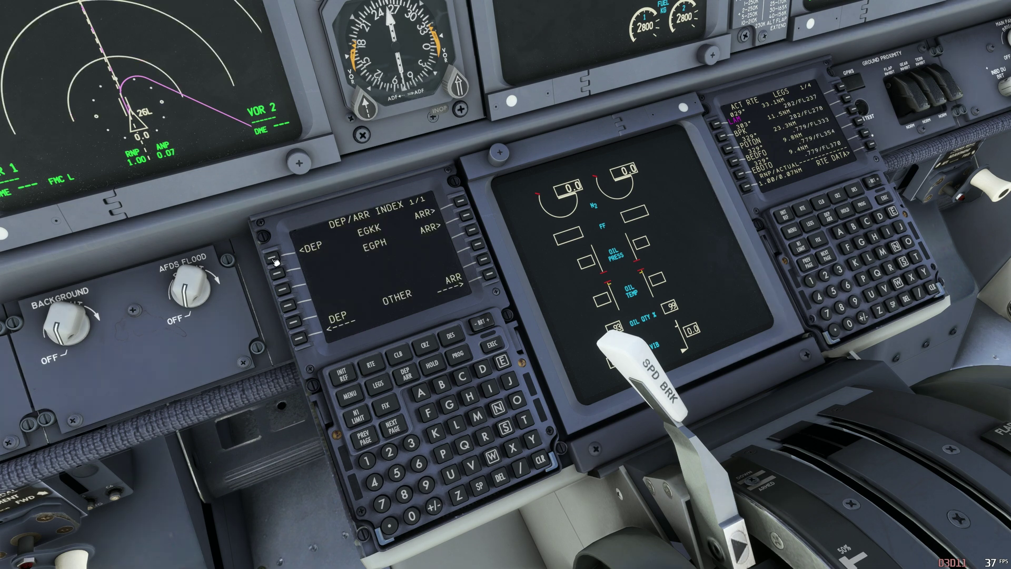